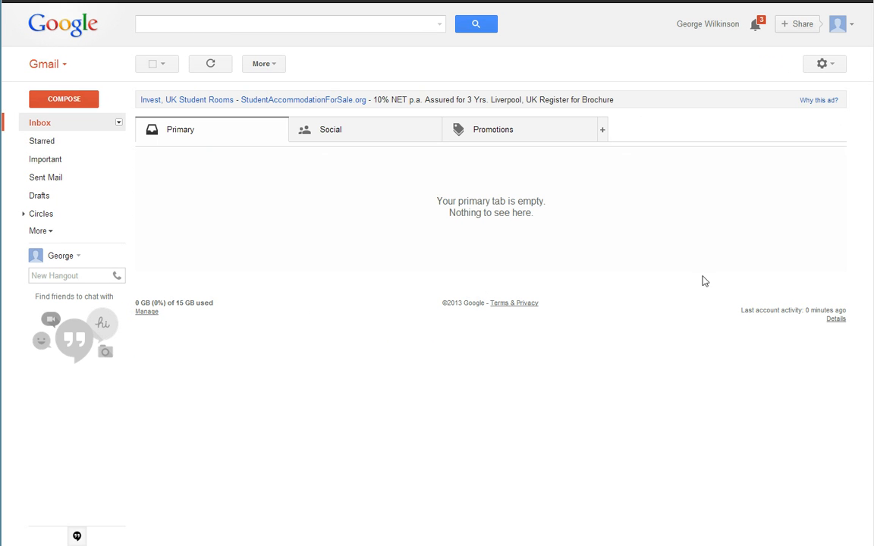
# Enable POP for all mail, keep Gmail's copy in the Inbox when messages are accessed, and save the changes
pyautogui.click(831, 67)
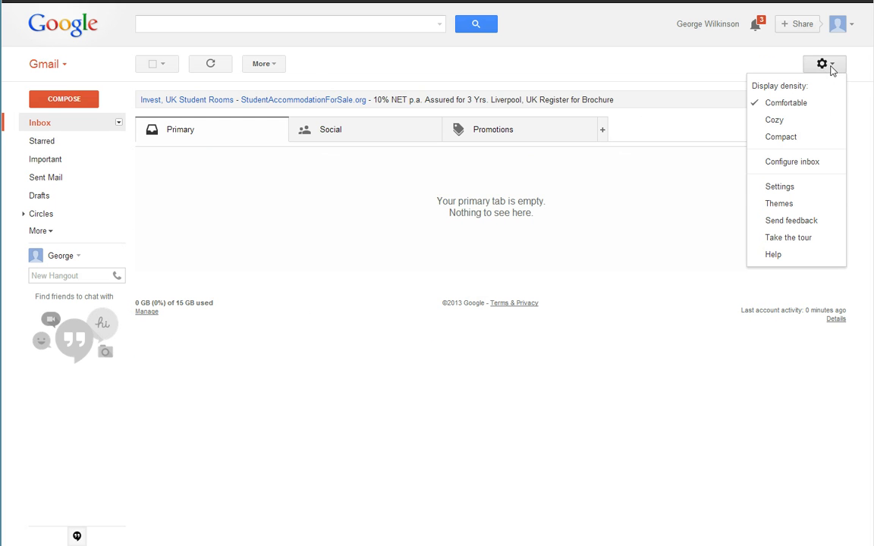
pyautogui.click(788, 187)
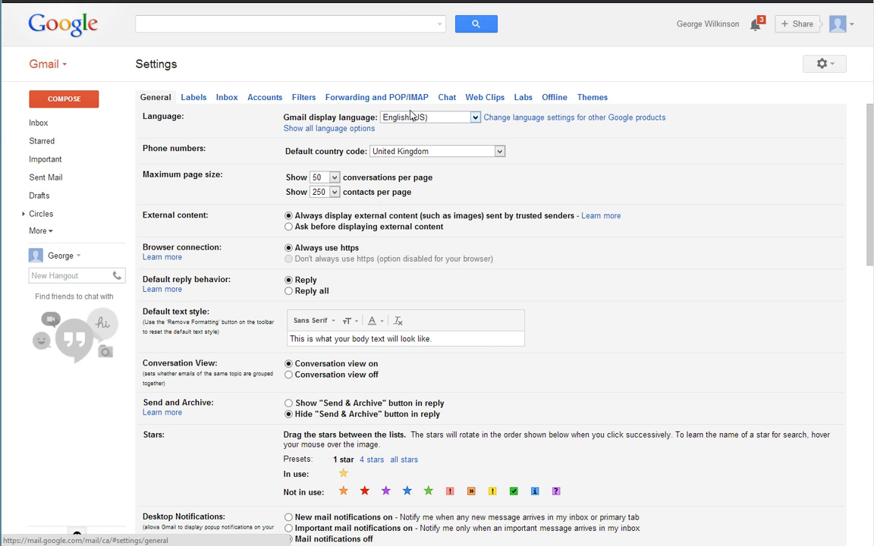
pyautogui.click(392, 99)
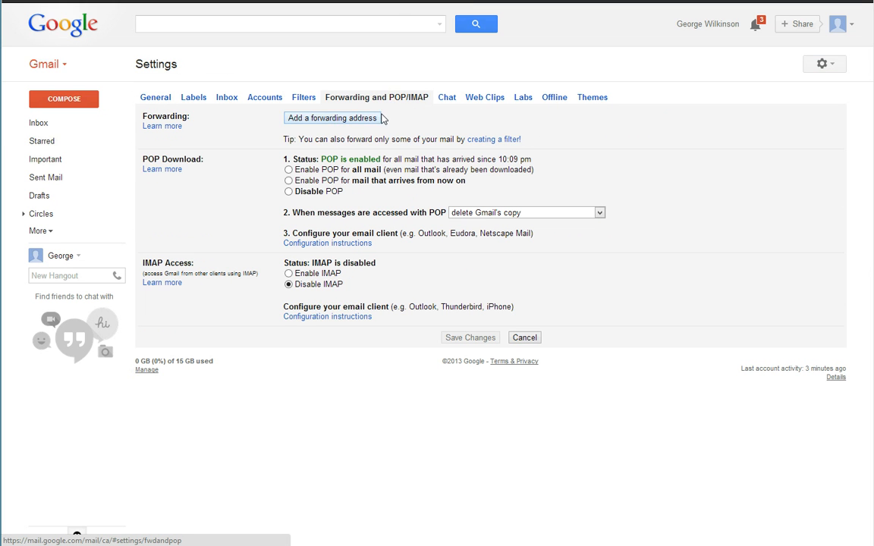
pyautogui.click(289, 171)
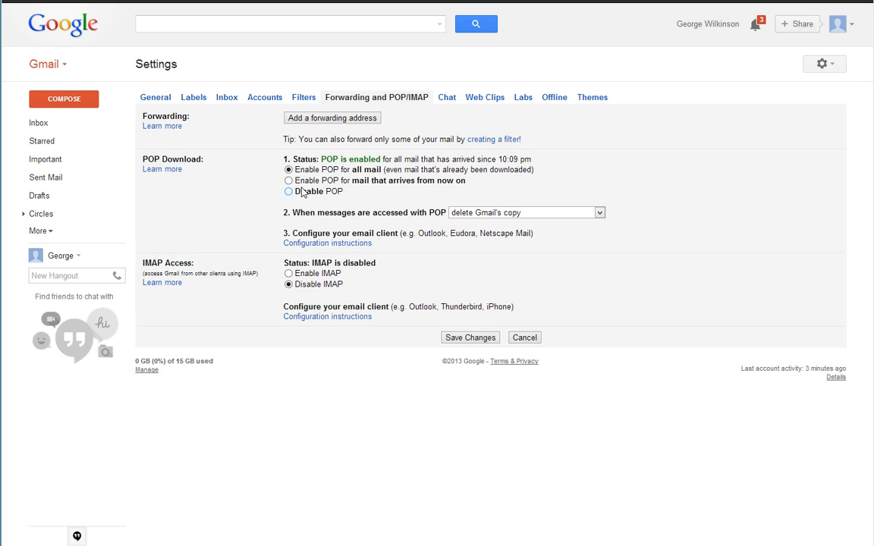
pyautogui.click(562, 218)
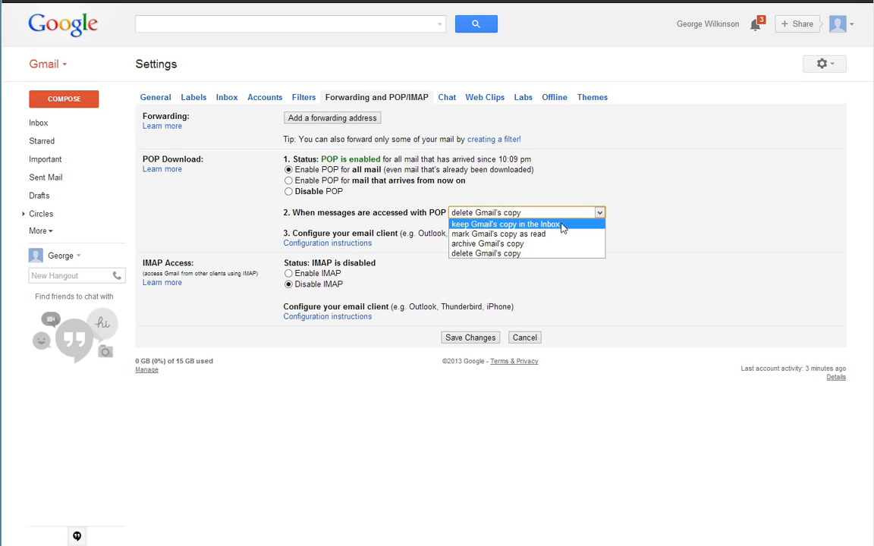
pyautogui.click(563, 225)
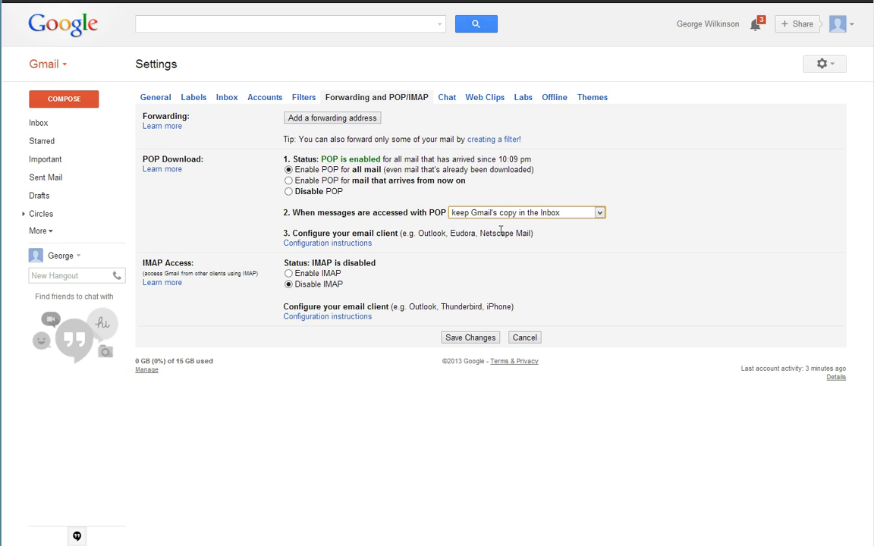
pyautogui.click(478, 341)
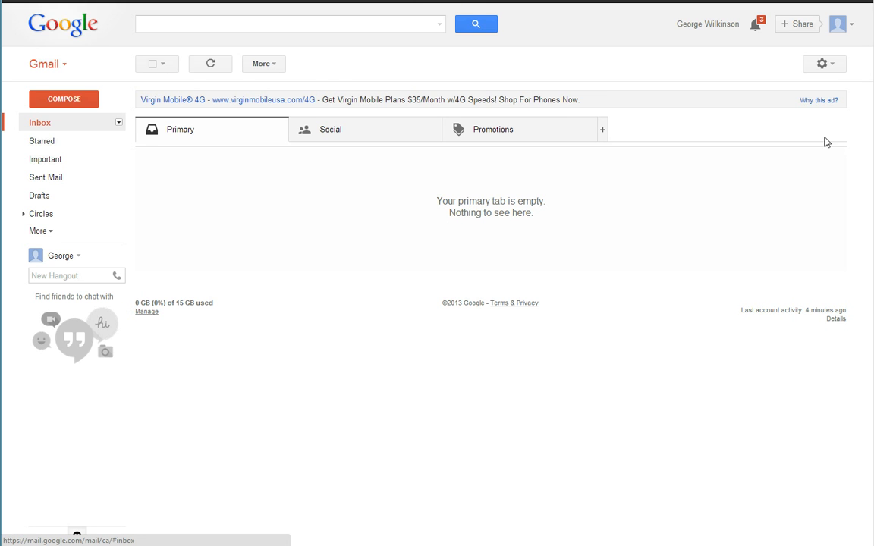
# Look up the standard POP configuration instructions for other mail clients through the POP settings' help page
pyautogui.click(824, 64)
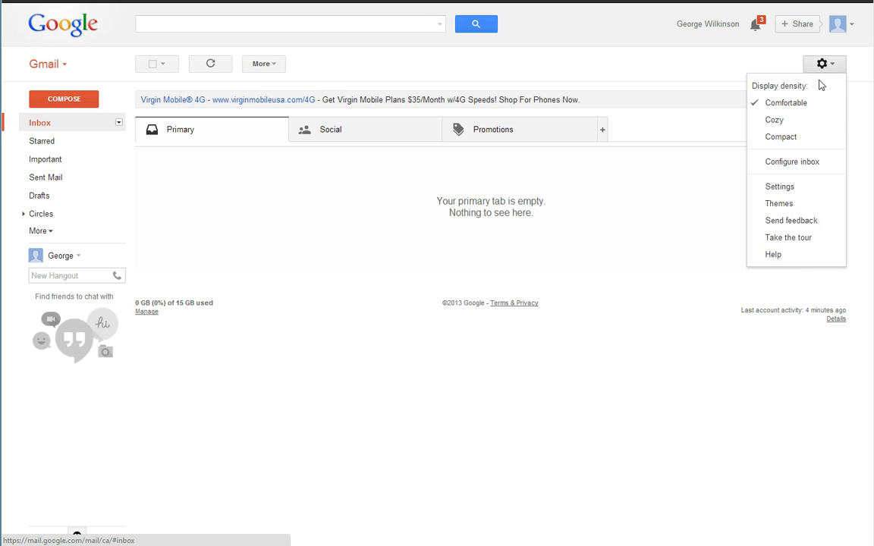
pyautogui.click(788, 189)
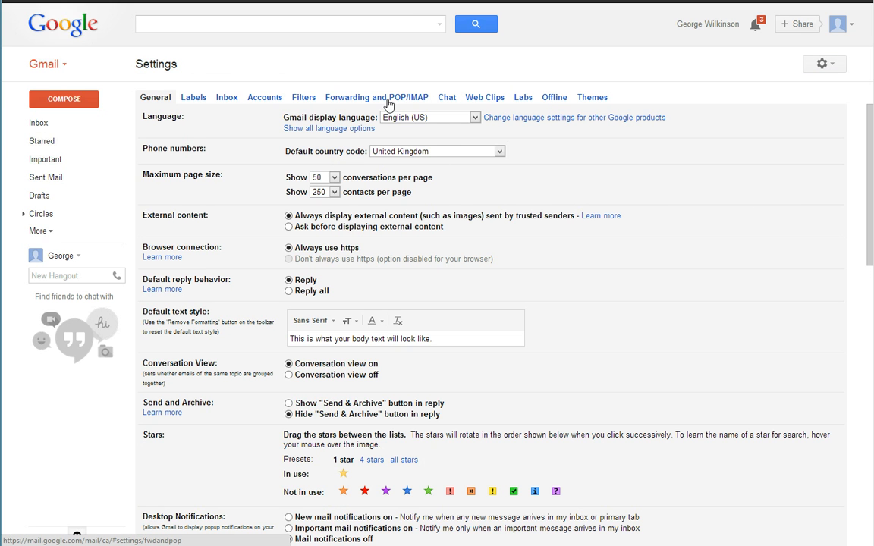
pyautogui.click(349, 98)
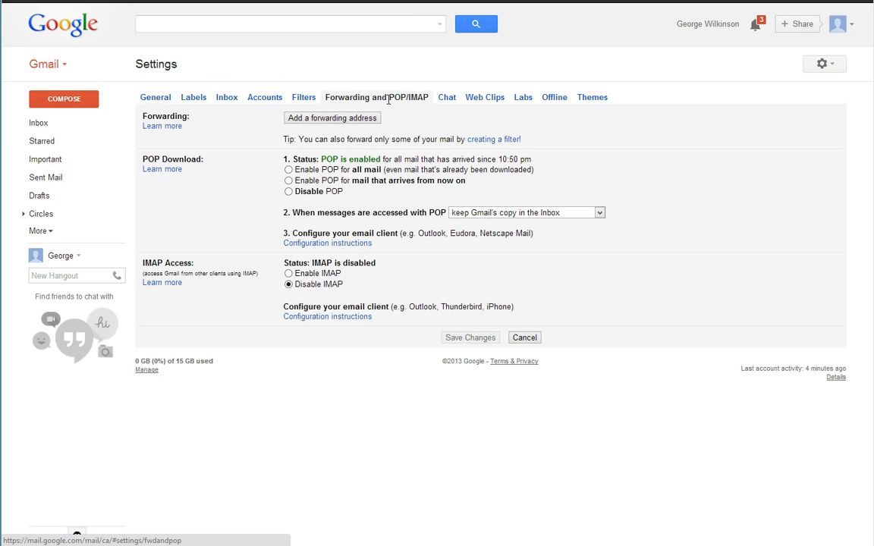
pyautogui.click(341, 244)
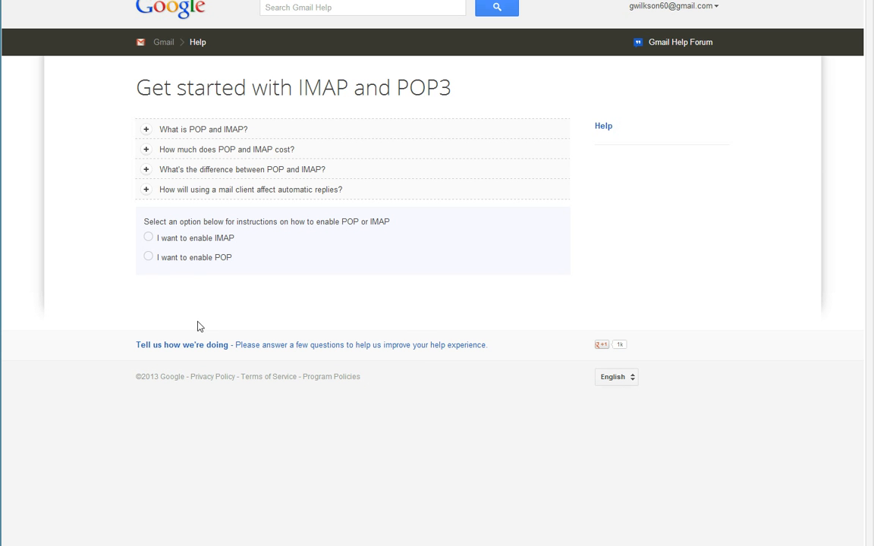
pyautogui.click(148, 258)
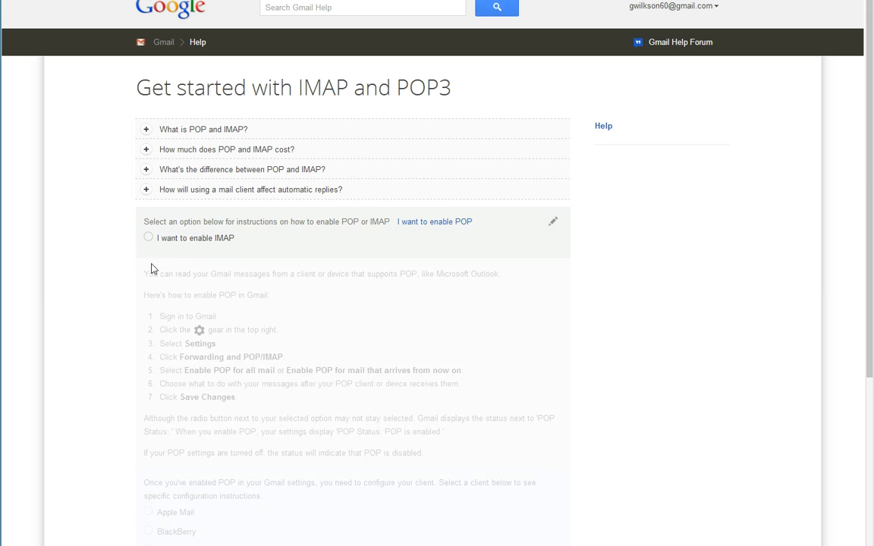
pyautogui.scroll(-2, 275, 408)
pyautogui.scroll(-3, 275, 408)
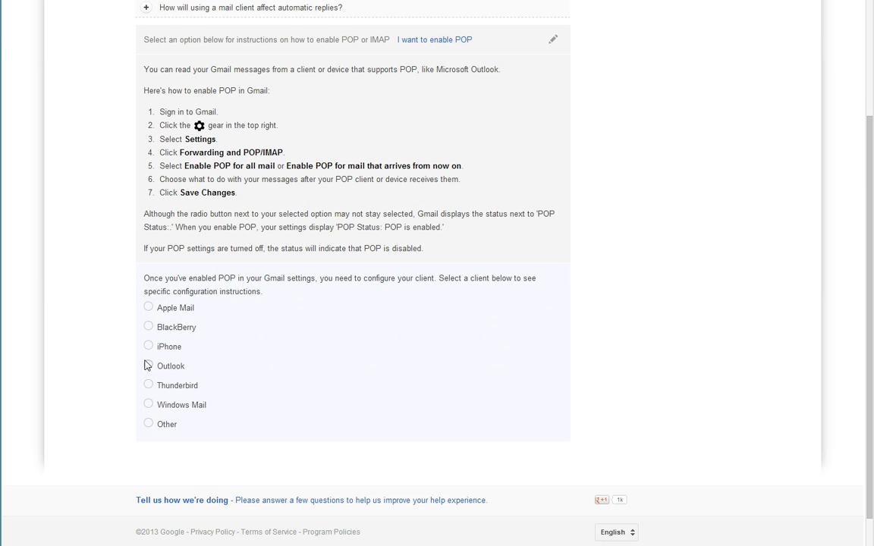
pyautogui.click(148, 424)
pyautogui.scroll(-3, 429, 456)
pyautogui.scroll(-2, 429, 434)
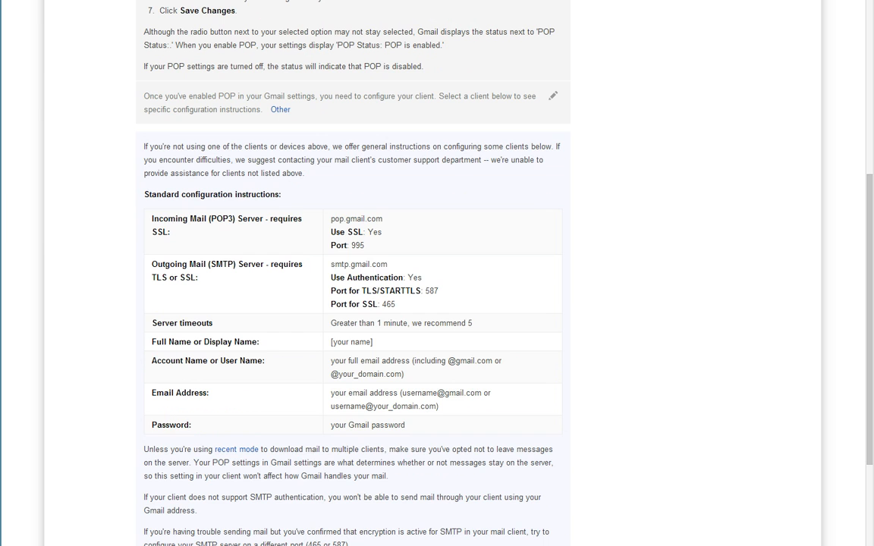
# Switch to the main Gmail account and start adding a POP3 mail account with the second account's email address
pyautogui.click(291, 2)
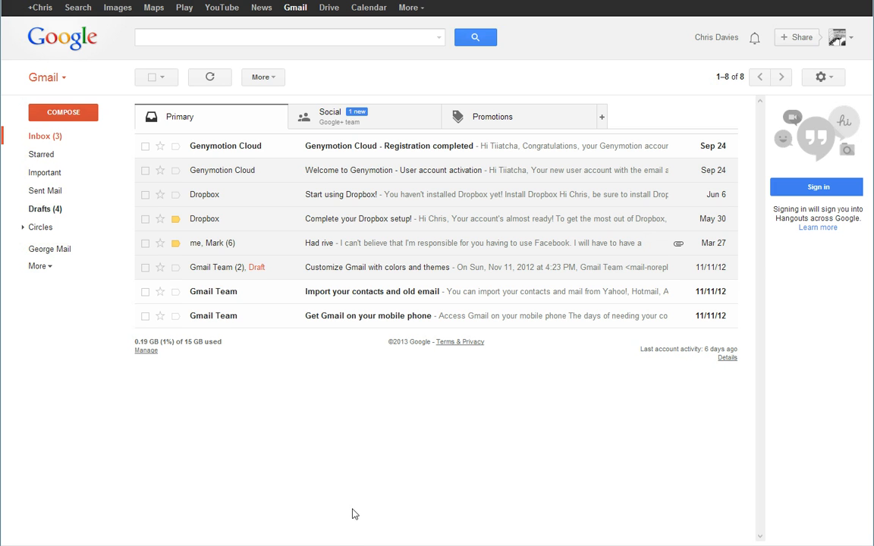
pyautogui.click(829, 79)
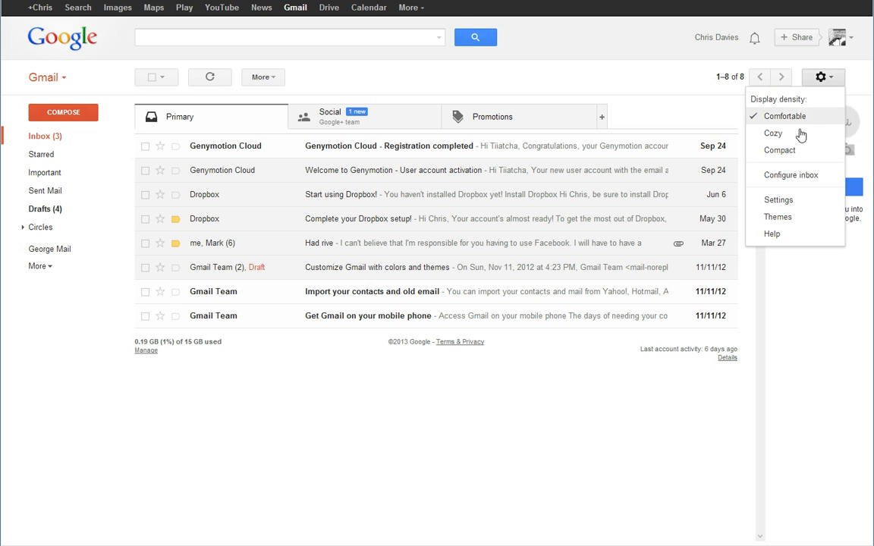
pyautogui.click(783, 200)
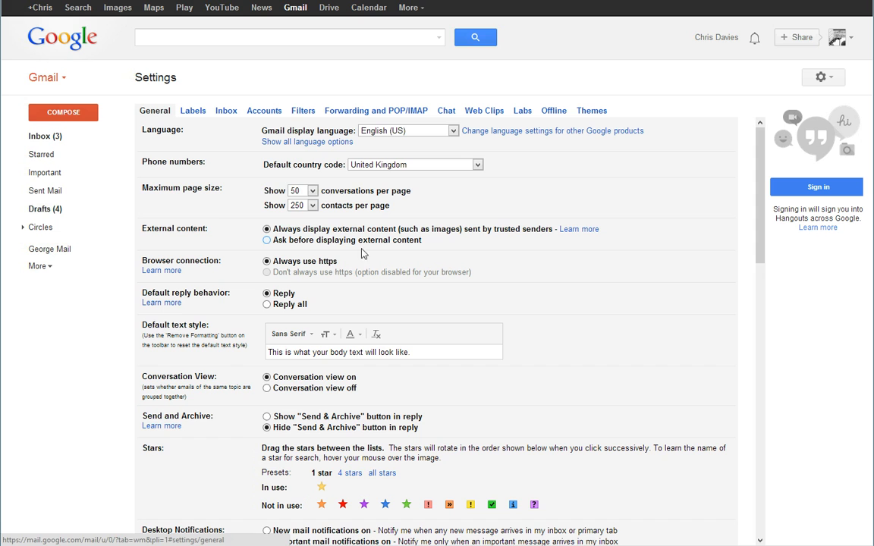
pyautogui.click(264, 112)
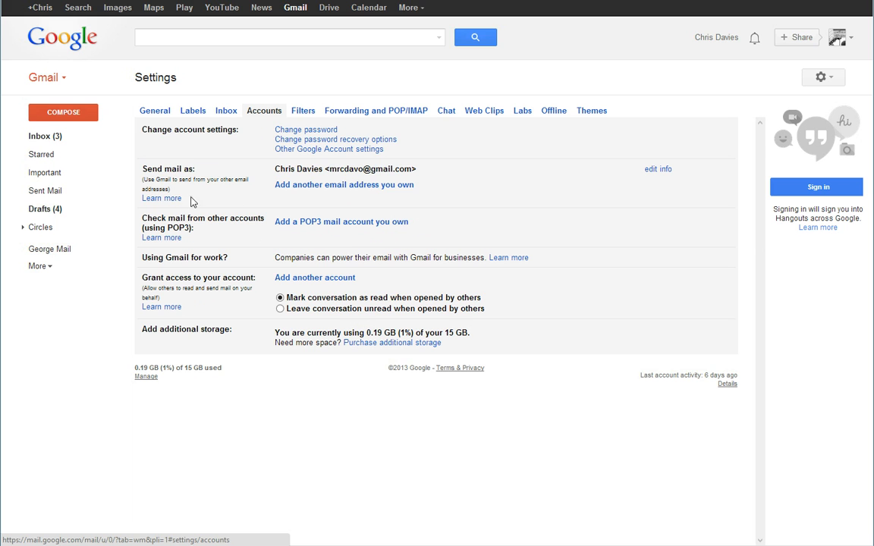
pyautogui.click(351, 226)
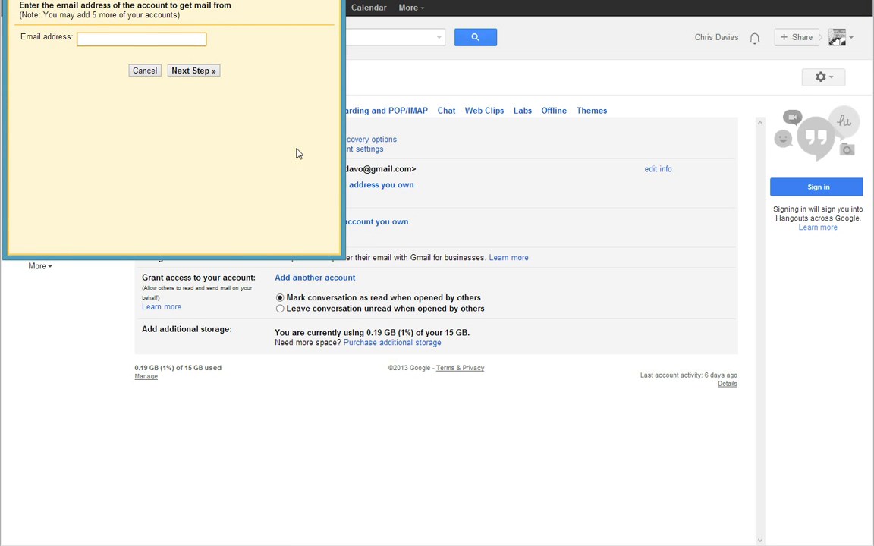
pyautogui.click(146, 38)
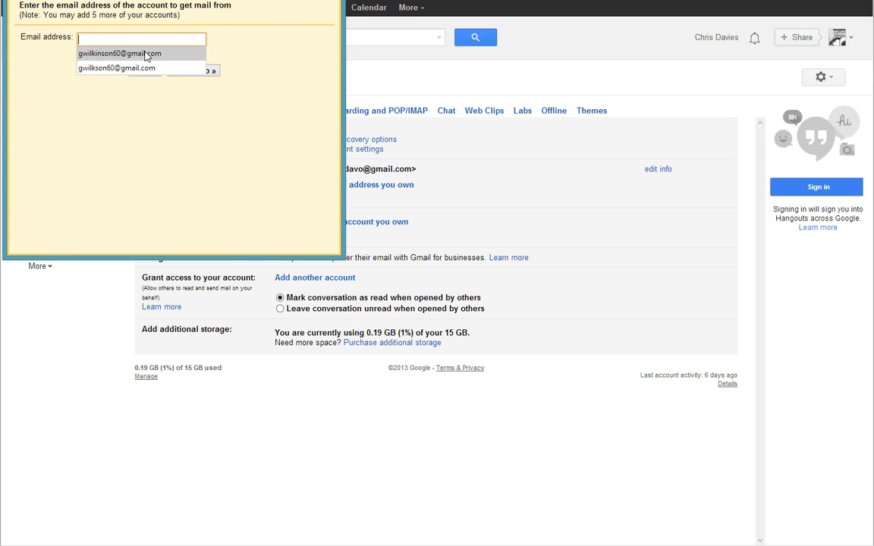
pyautogui.click(96, 69)
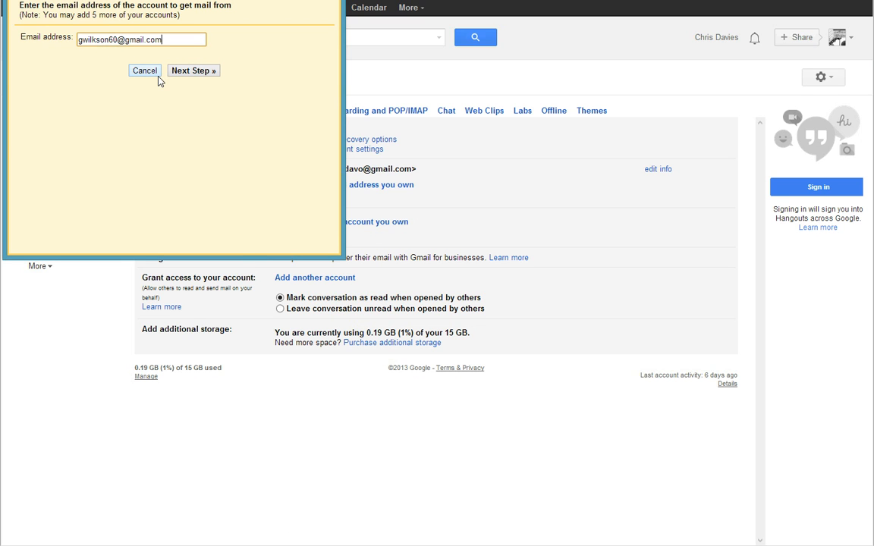
pyautogui.click(191, 72)
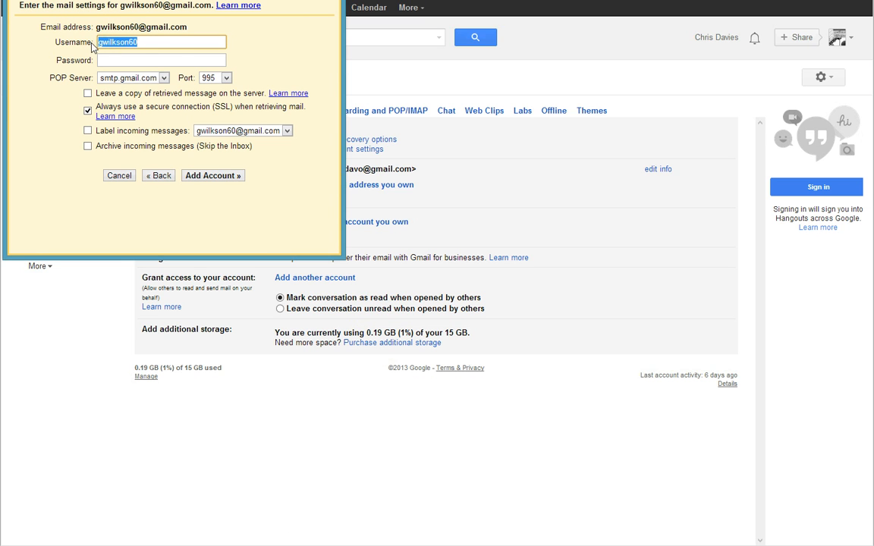
# Enter the full email address as the POP3 username and fill in the account password
pyautogui.click(134, 42)
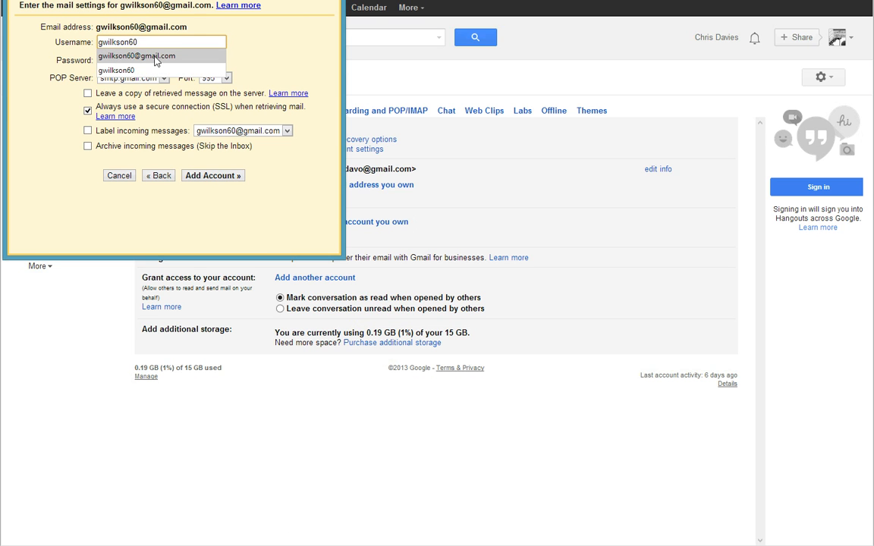
pyautogui.click(155, 56)
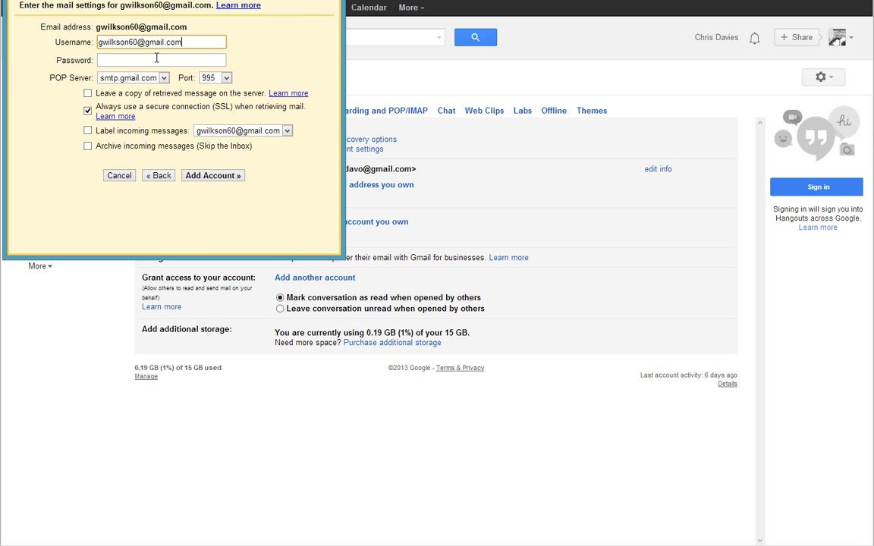
pyautogui.click(156, 58)
pyautogui.write('••••')
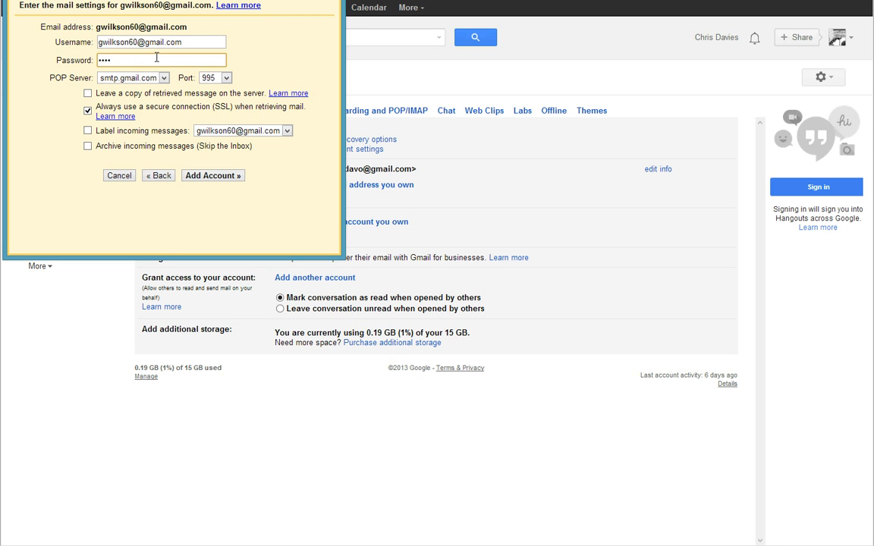
pyautogui.press('BackSpace')
pyautogui.press('BackSpace')
pyautogui.press('BackSpace')
pyautogui.press('BackSpace')
pyautogui.write('•••••••••••')
# Set the POP server to pop.gmail.com and enable leaving a copy of retrieved messages on the server
pyautogui.click(140, 77)
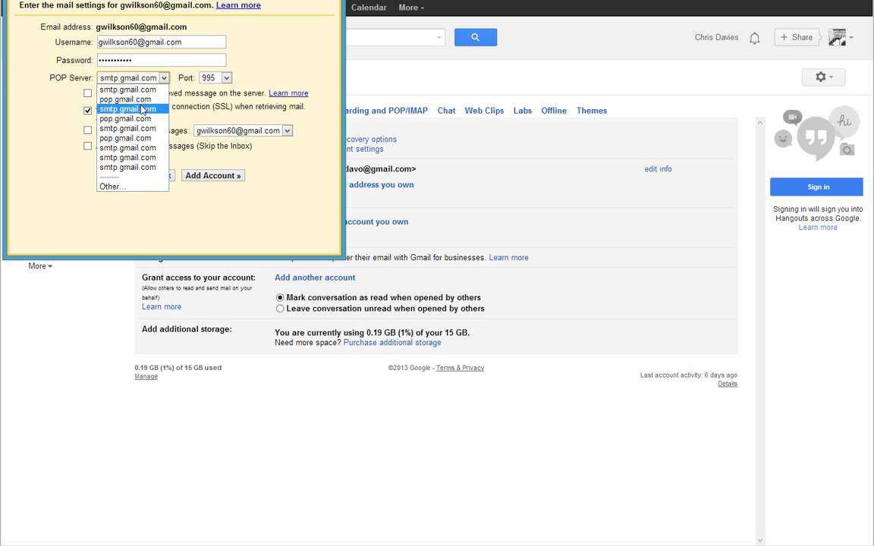
pyautogui.click(131, 96)
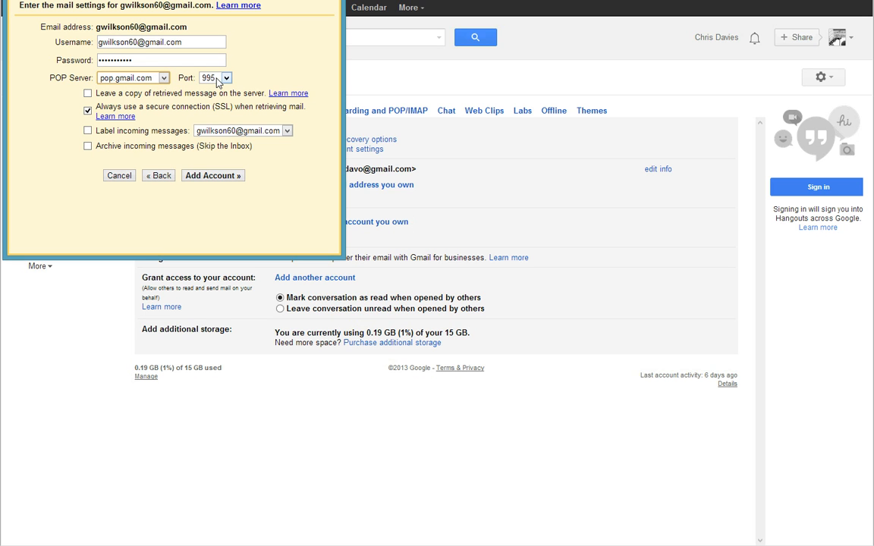
pyautogui.click(87, 94)
pyautogui.click(89, 94)
pyautogui.click(87, 92)
# Label incoming messages with the existing custom label and try to add the account
pyautogui.click(88, 131)
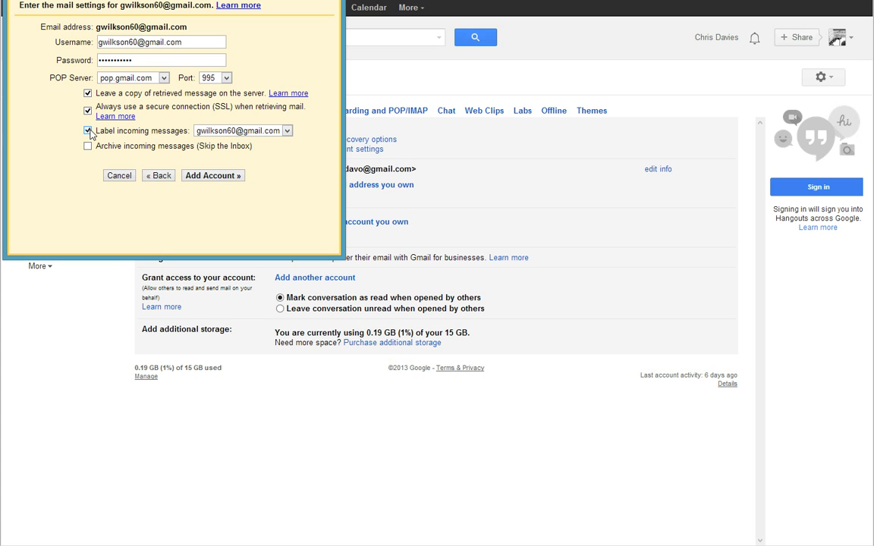
pyautogui.click(254, 134)
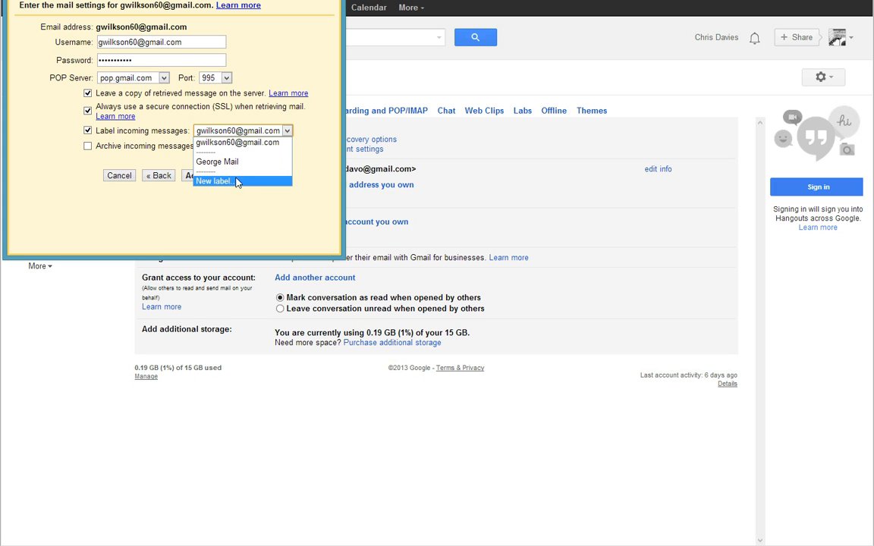
pyautogui.click(237, 162)
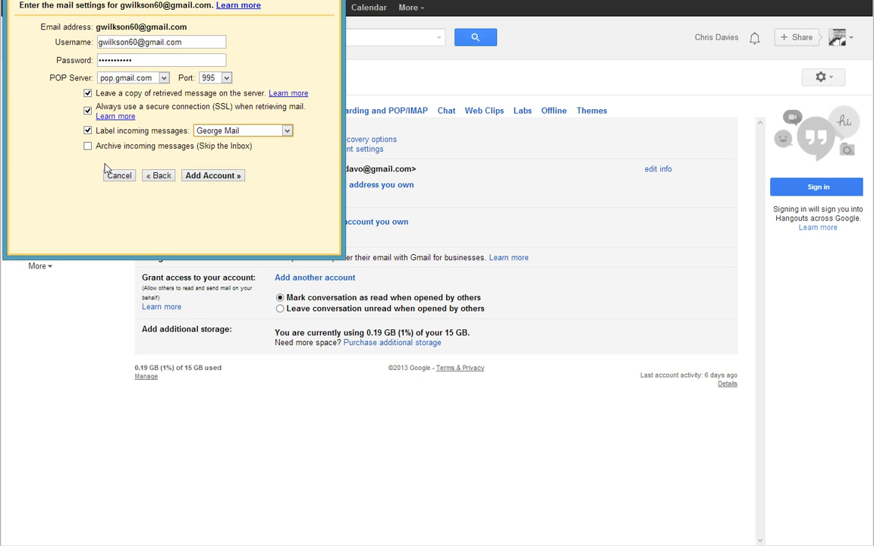
pyautogui.click(208, 177)
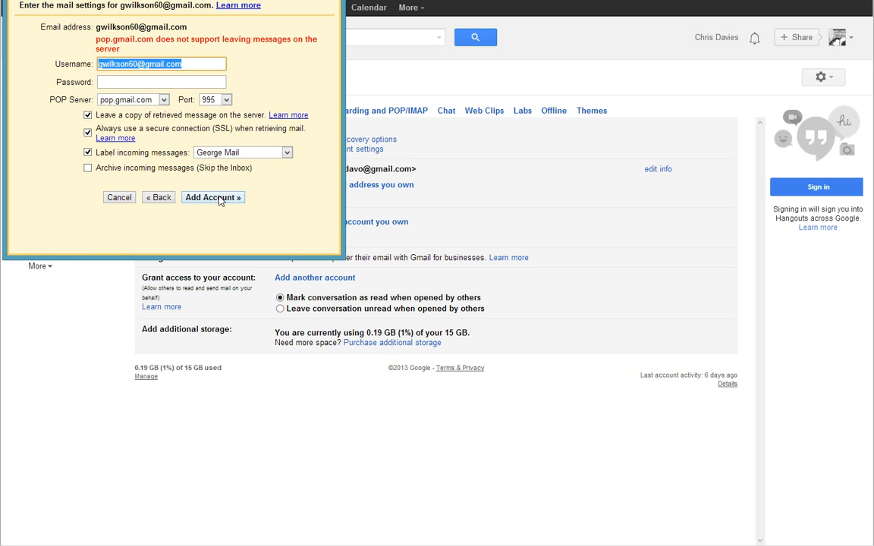
# Disable leaving a copy of messages on the server, re-enter the account password and add the account
pyautogui.click(88, 115)
pyautogui.click(110, 80)
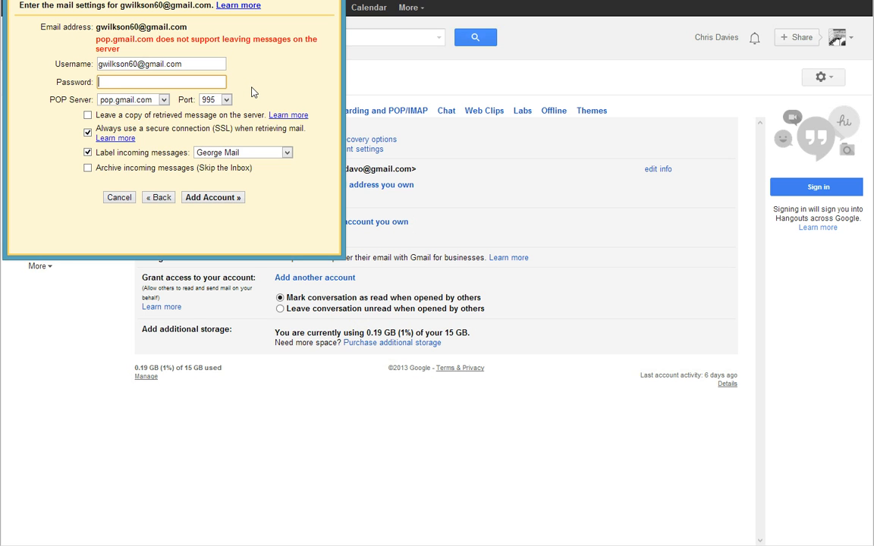
pyautogui.write('•••••••••••')
pyautogui.click(231, 196)
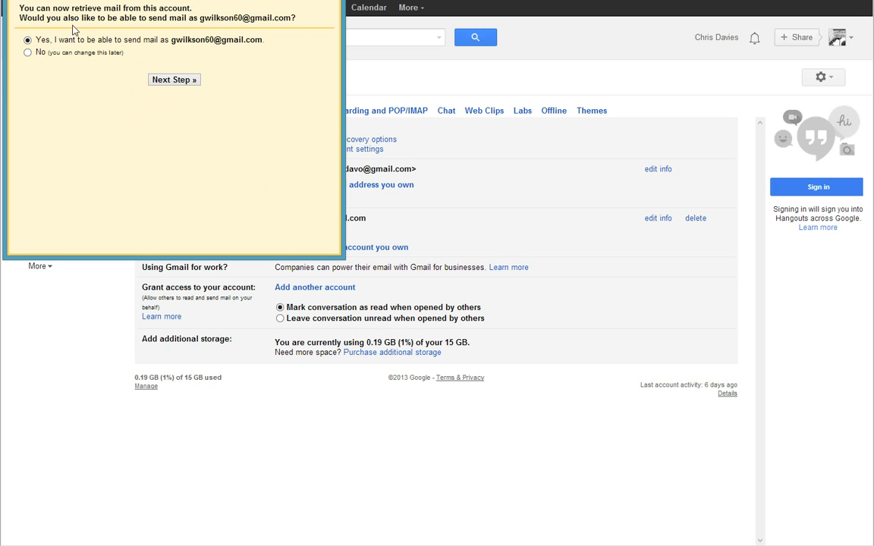
# Opt to send mail as the second Gmail address and replace the sender name with that account holder's full name
pyautogui.click(180, 81)
pyautogui.moveTo(146, 36); pyautogui.dragTo(67, 50)
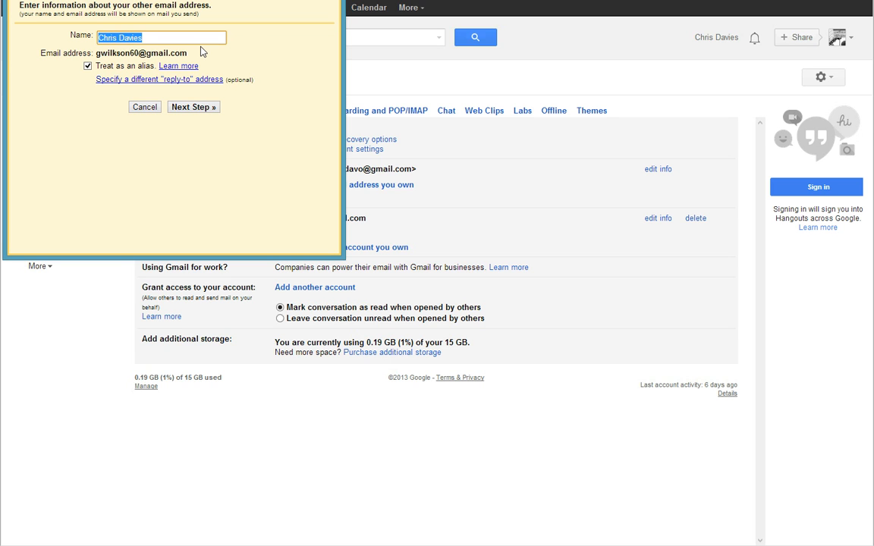
pyautogui.write('G')
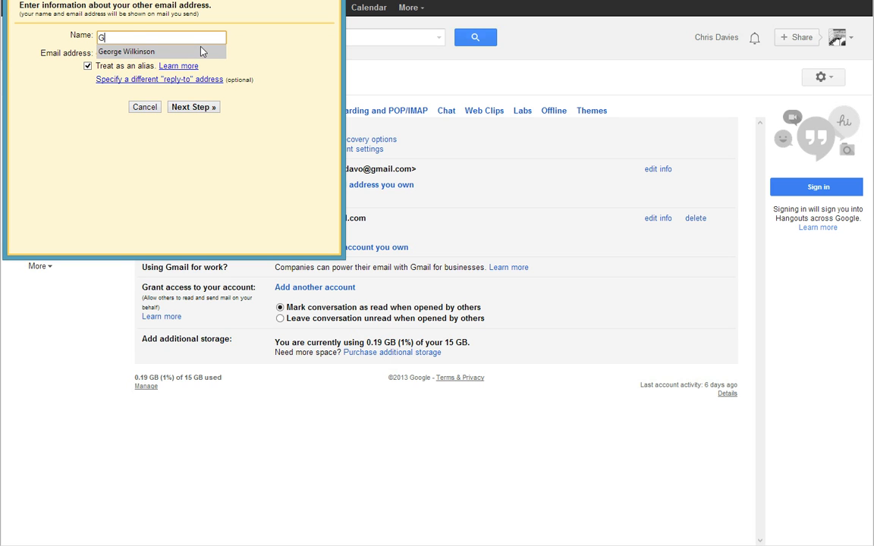
pyautogui.write('eorge')
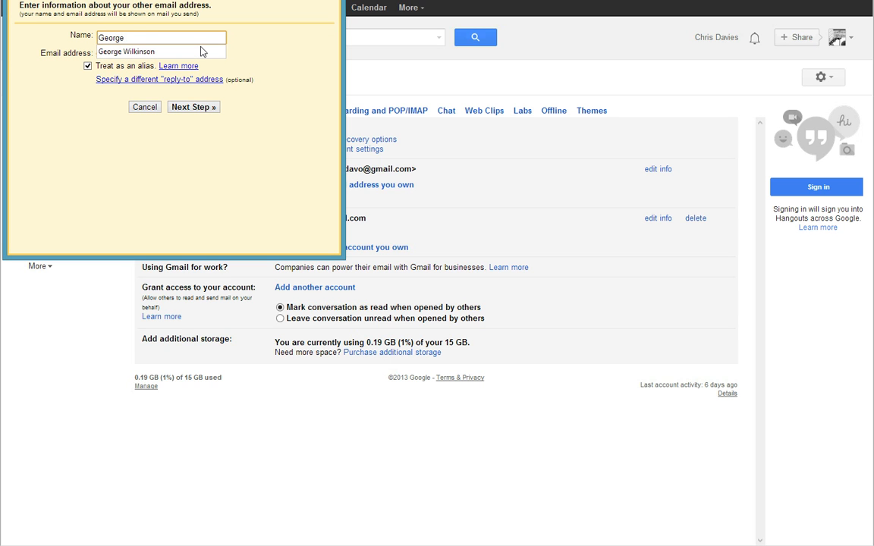
pyautogui.click(201, 51)
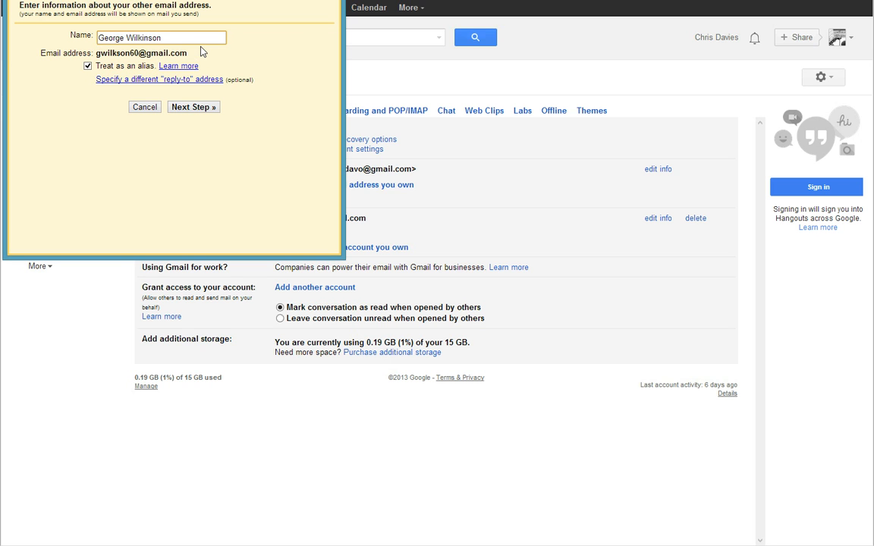
# Accept the sender details with the alias setting kept, and send the verification email to the second address
pyautogui.click(191, 107)
pyautogui.click(203, 88)
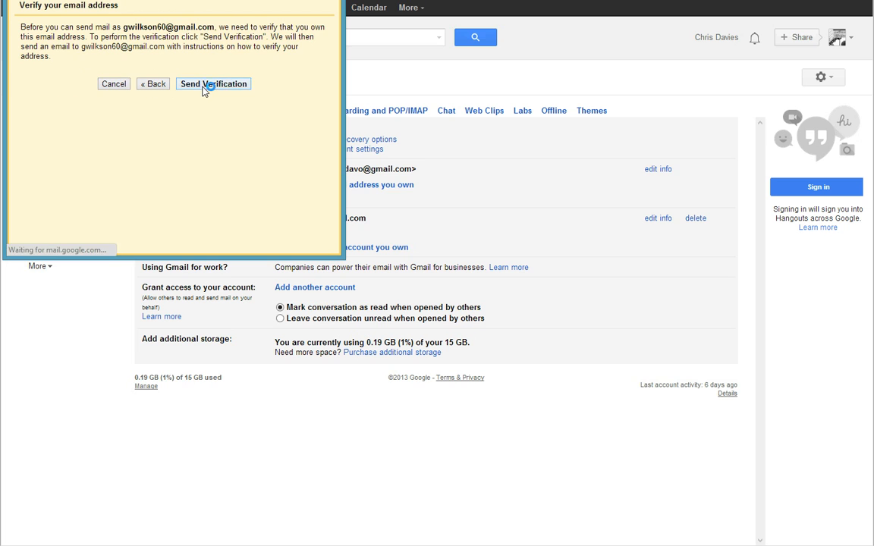
pyautogui.moveTo(227, 0); pyautogui.dragTo(0, 62)
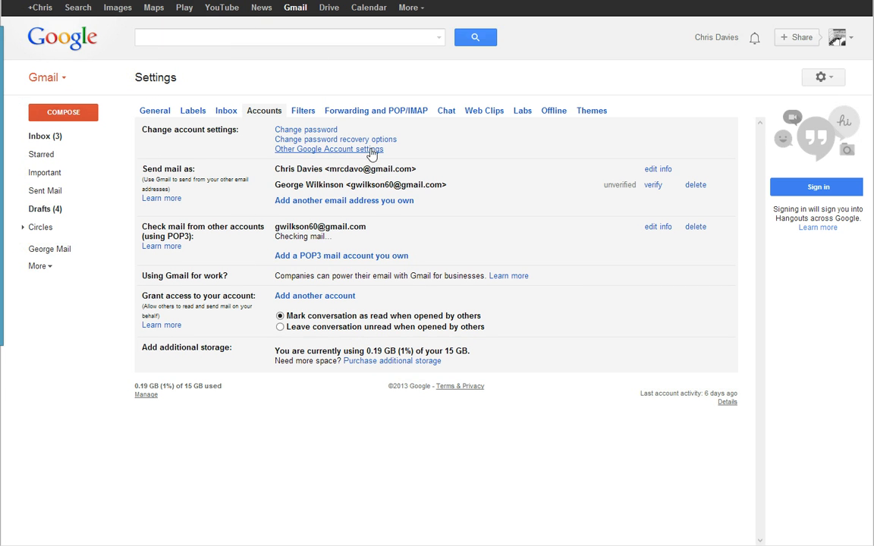
# Switch to the second account's inbox, open the Gmail Confirmation message and copy its confirmation code
pyautogui.click(328, 545)
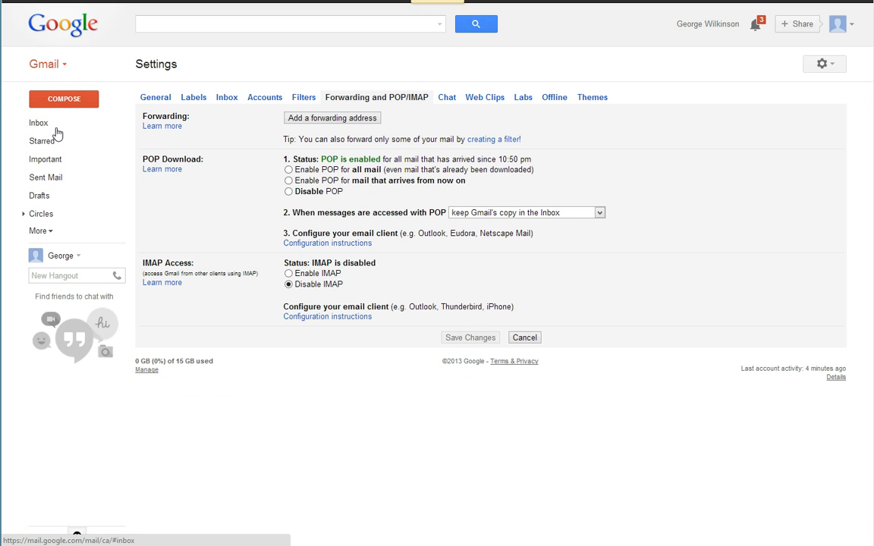
pyautogui.click(46, 129)
pyautogui.click(376, 161)
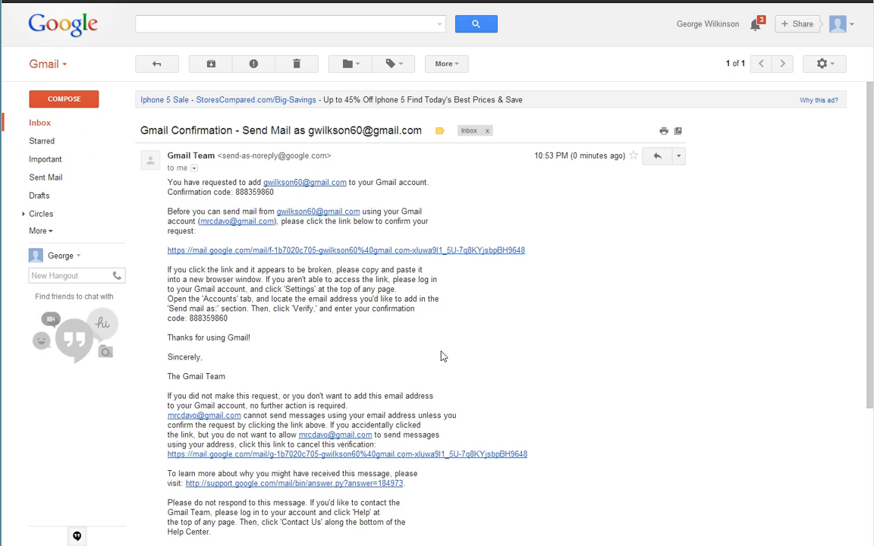
pyautogui.doubleClick(206, 318)
pyautogui.rightClick(206, 318)
pyautogui.click(208, 292)
# Paste the confirmation code into the add-address window, verify it, and return from the confirmation message to the inbox
pyautogui.moveTo(0, 38); pyautogui.dragTo(227, 42)
pyautogui.rightClick(236, 185)
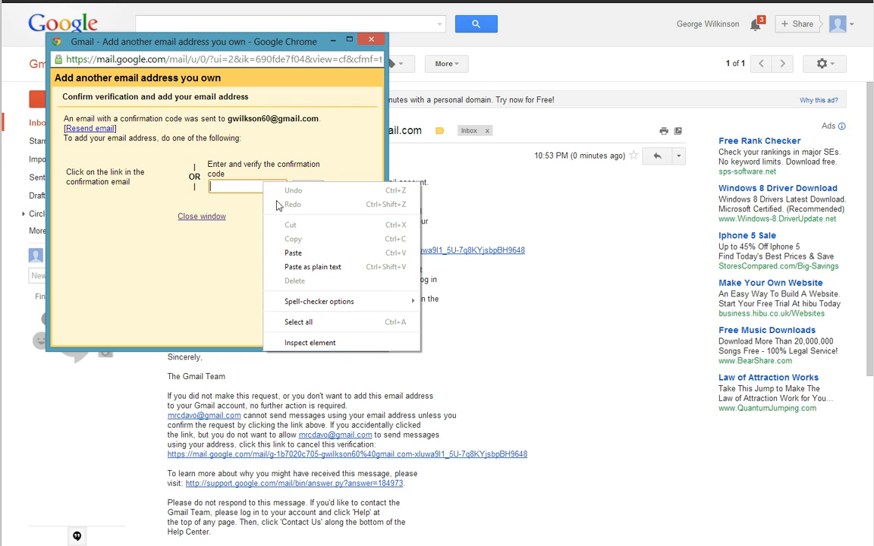
pyautogui.click(275, 228)
pyautogui.click(308, 186)
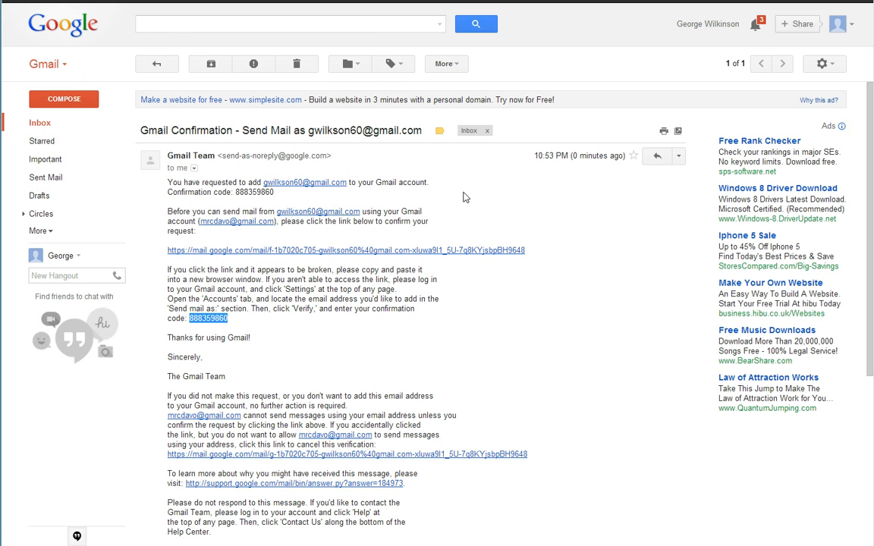
pyautogui.click(156, 64)
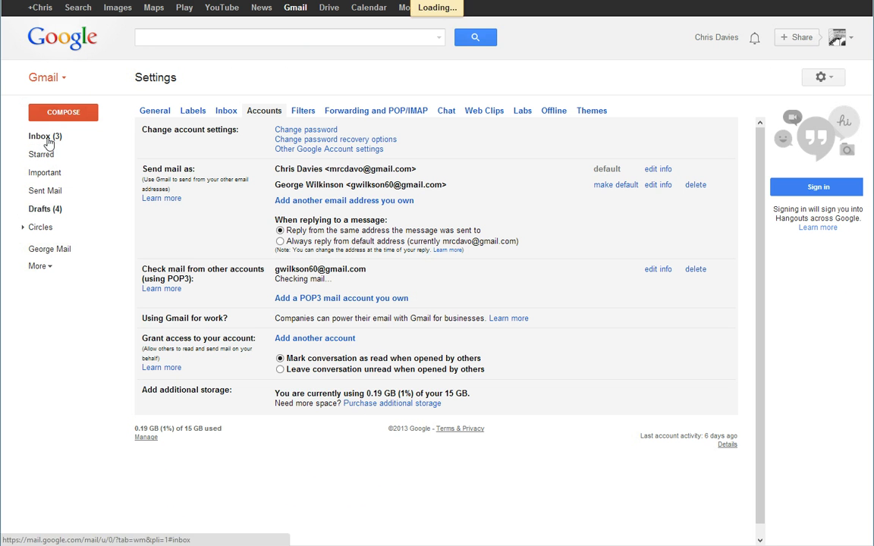
# Check the main account's inbox for retrieved mail and reopen its Accounts settings to review the POP3 mail check
pyautogui.click(47, 137)
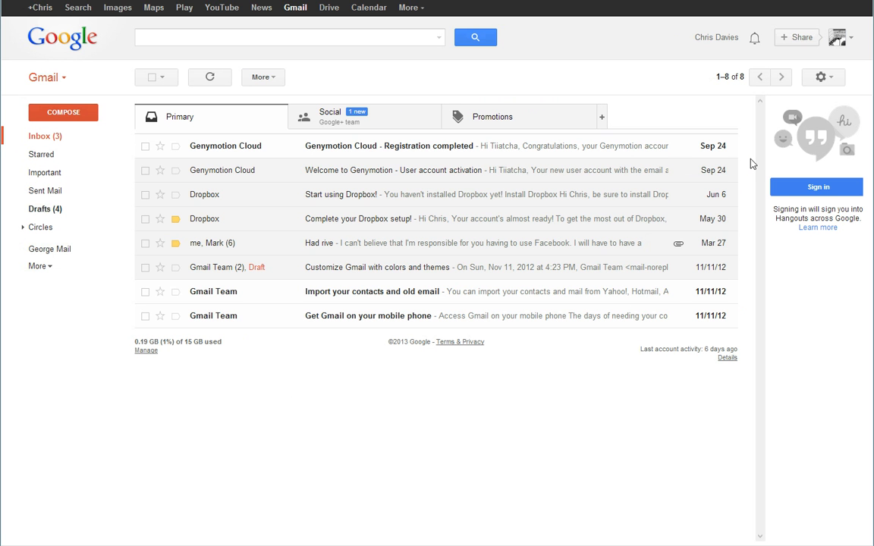
pyautogui.click(828, 79)
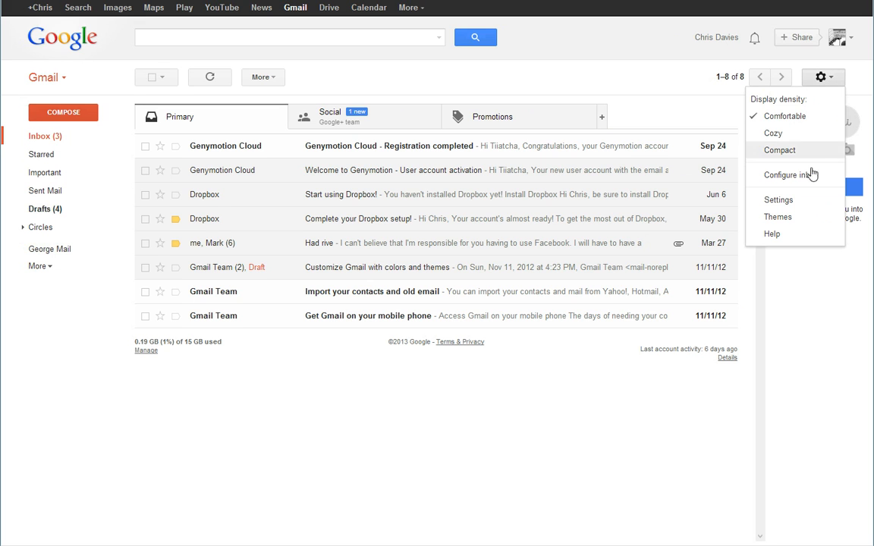
pyautogui.click(782, 203)
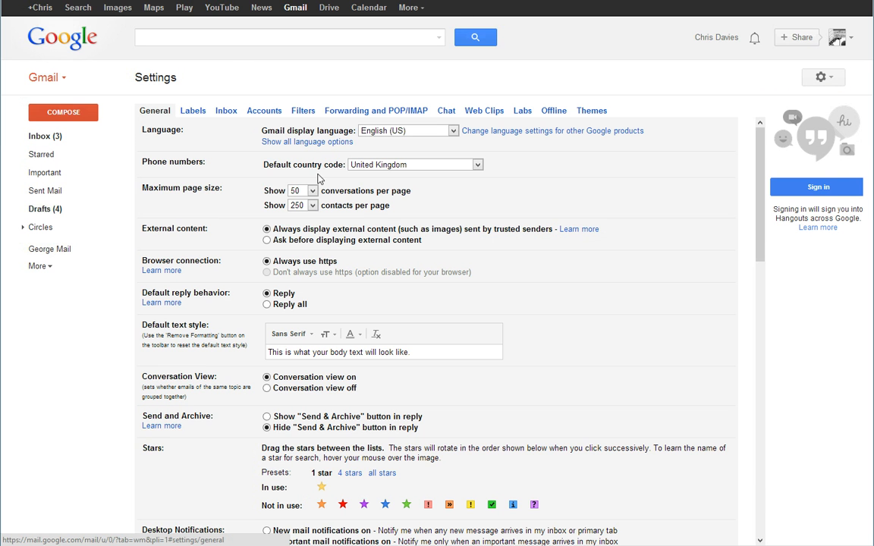
pyautogui.click(259, 112)
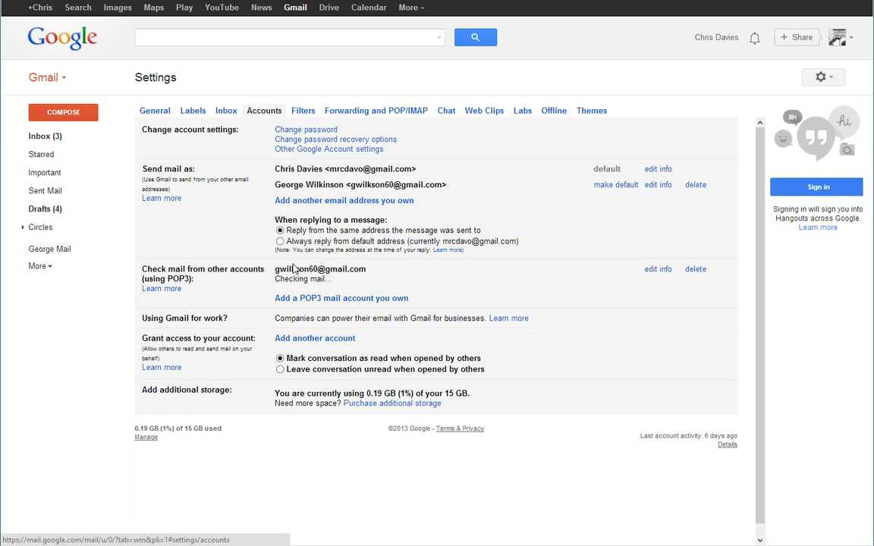